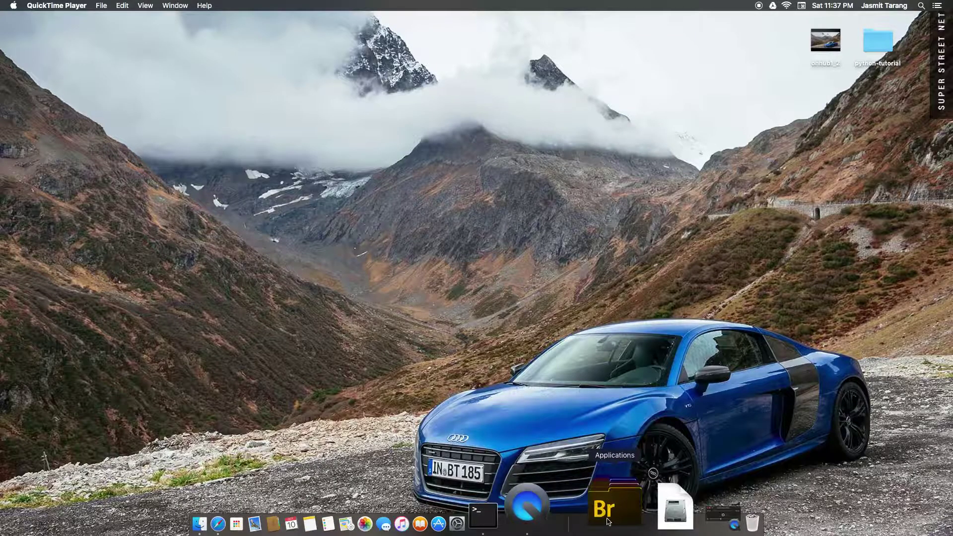
# Leave QuickTime Player and make Finder active by clicking the empty desktop
pyautogui.click(607, 521)
pyautogui.click(607, 522)
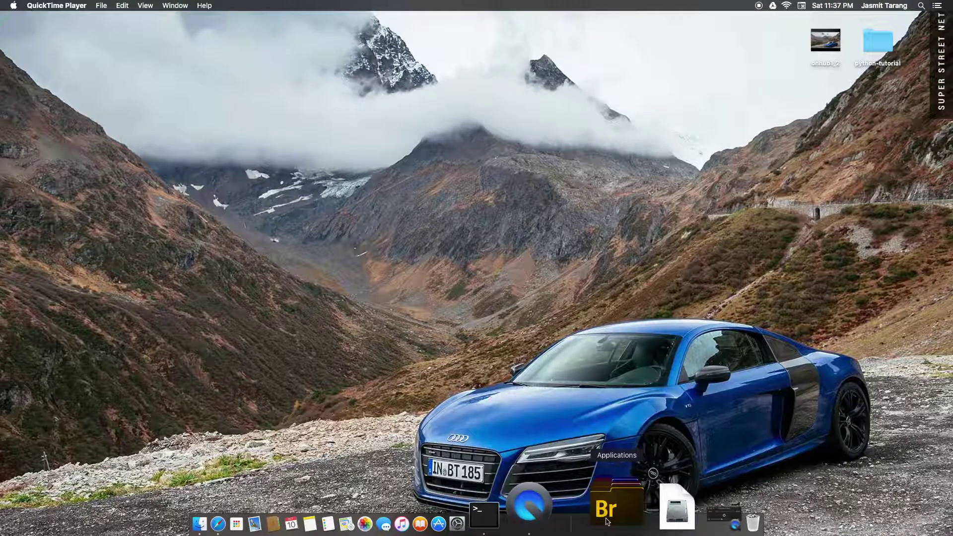
pyautogui.click(591, 444)
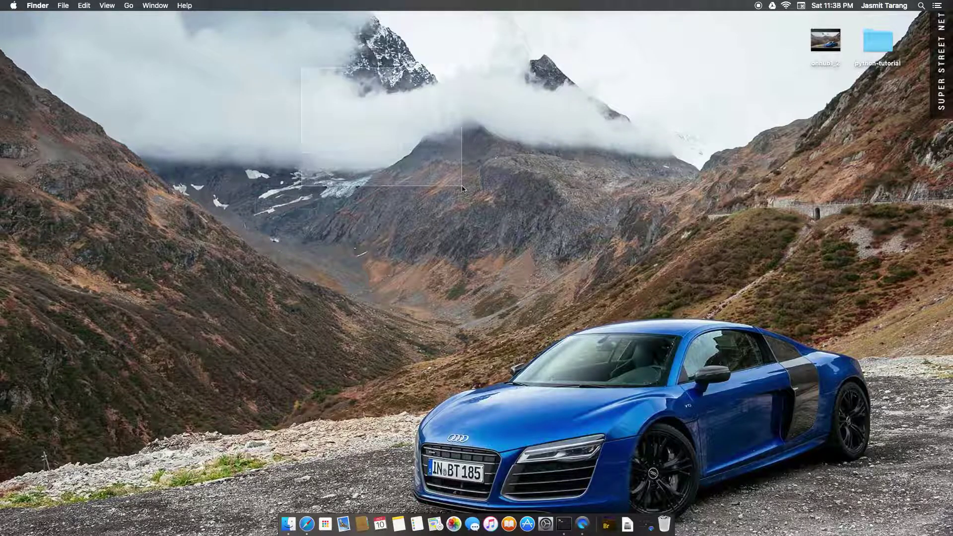
# Launch Google Chrome from the Dock's Applications grid
pyautogui.click(606, 525)
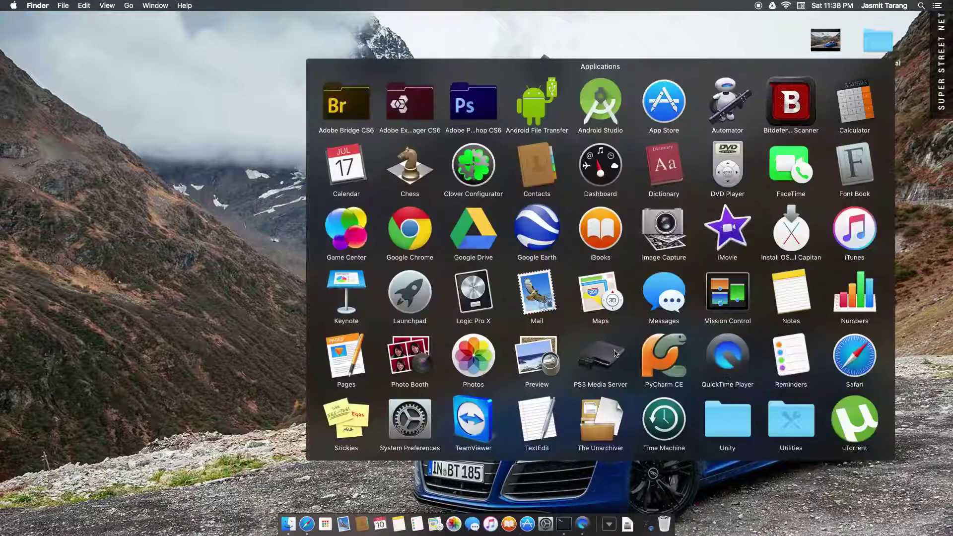
pyautogui.scroll(-3, 550, 213)
pyautogui.scroll(3, 670, 243)
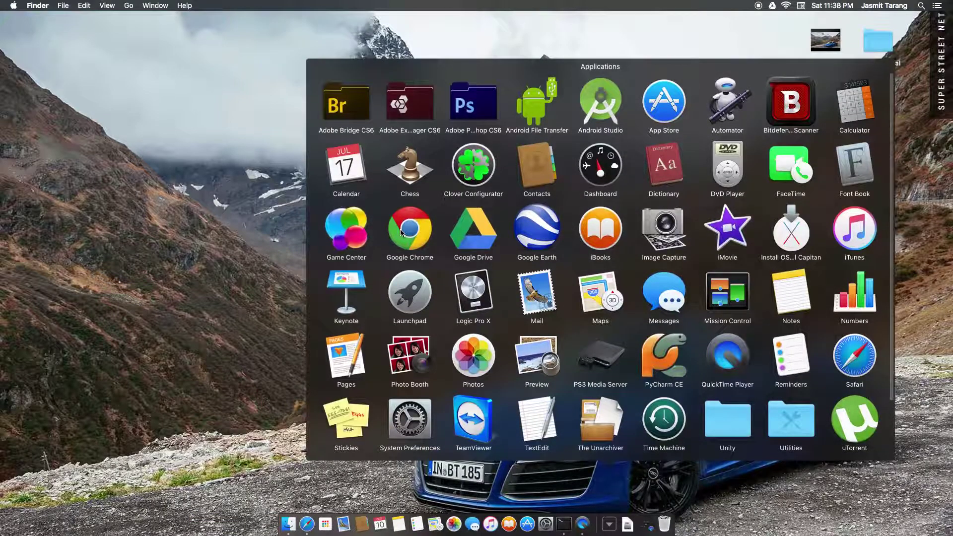
pyautogui.click(402, 232)
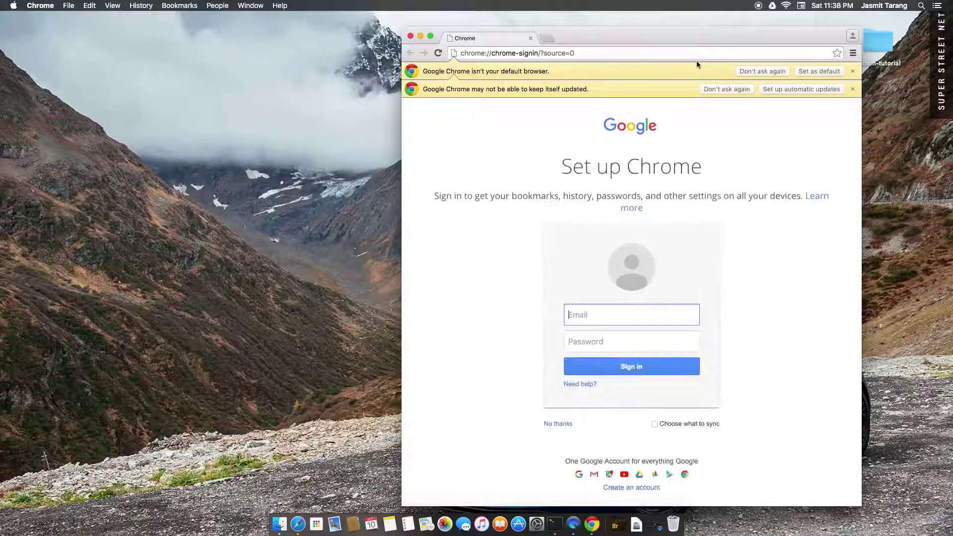
# Close Chrome's default-browser and automatic-update notices and move the window toward the centre
pyautogui.click(852, 71)
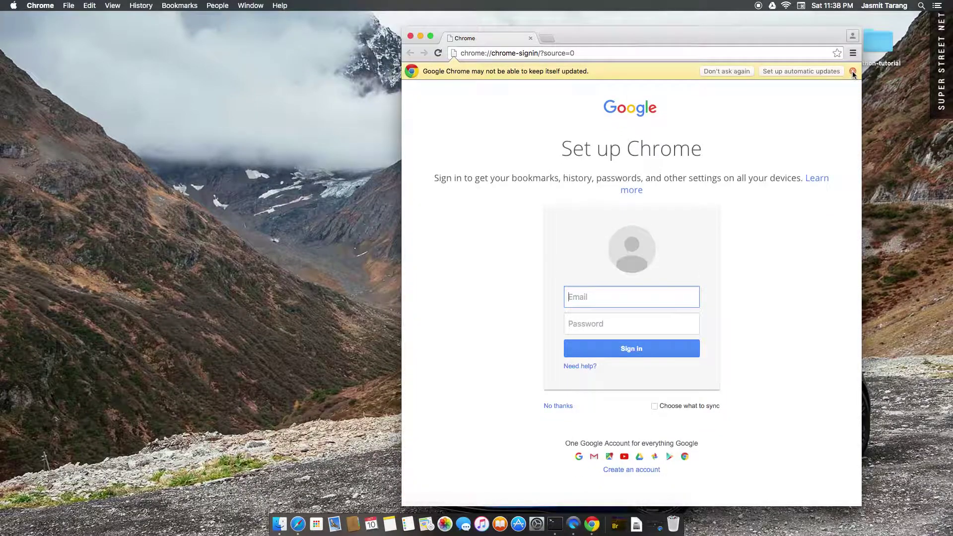
pyautogui.click(852, 72)
pyautogui.moveTo(737, 31); pyautogui.dragTo(563, 21)
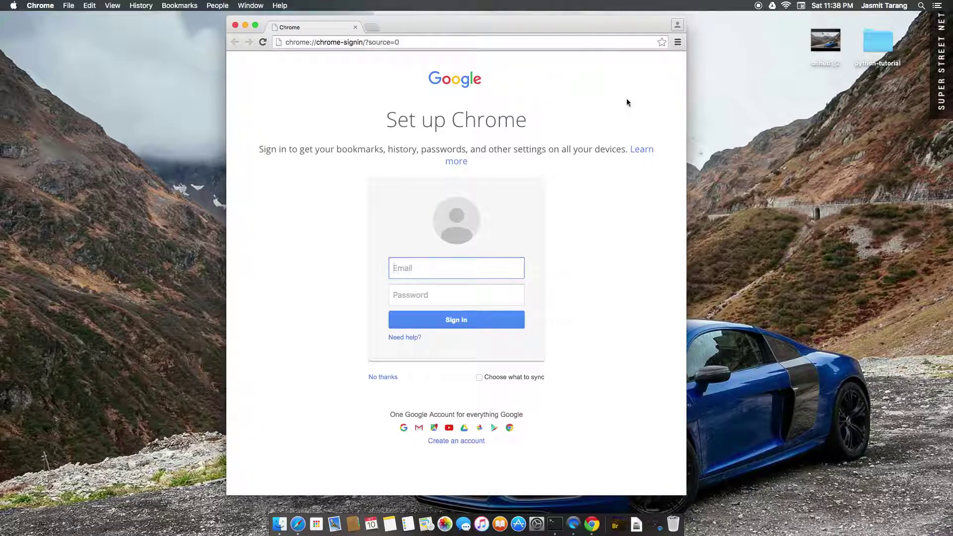
# Go through Settings to the Extensions page and open the Chrome Web Store's extensions
pyautogui.click(677, 41)
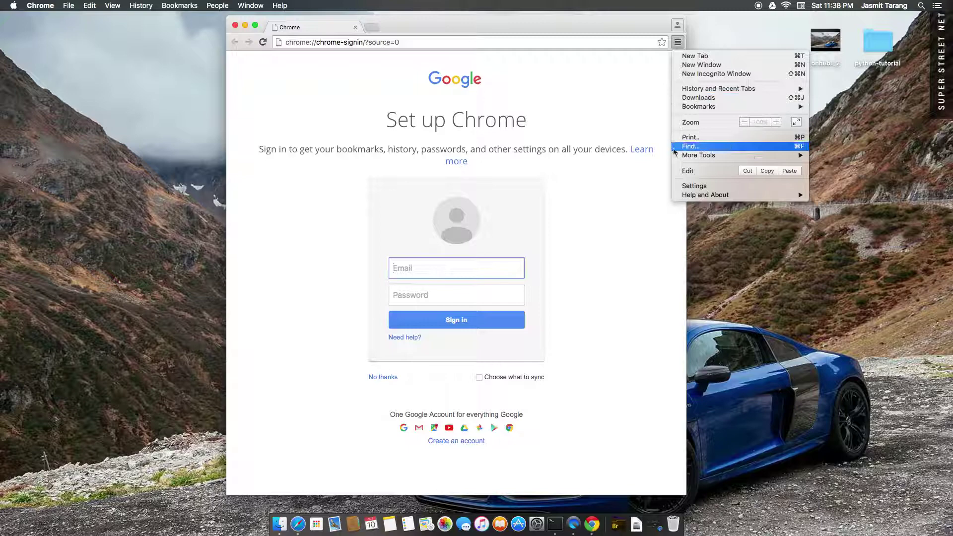
pyautogui.click(695, 185)
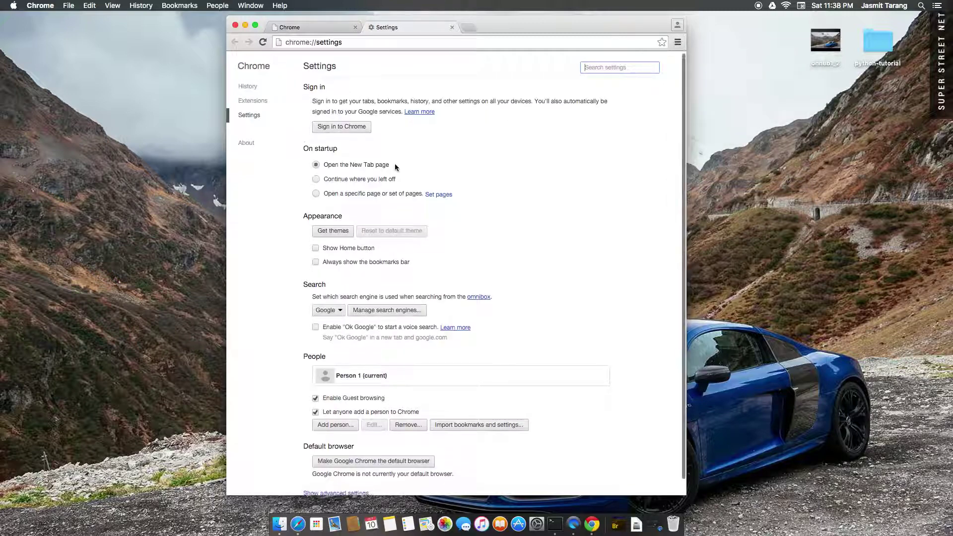
pyautogui.click(270, 100)
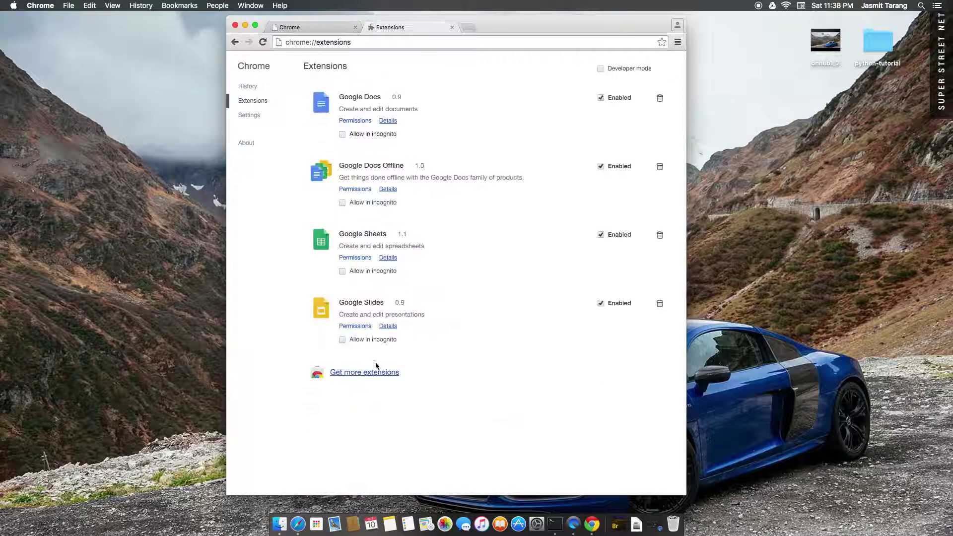
pyautogui.click(376, 372)
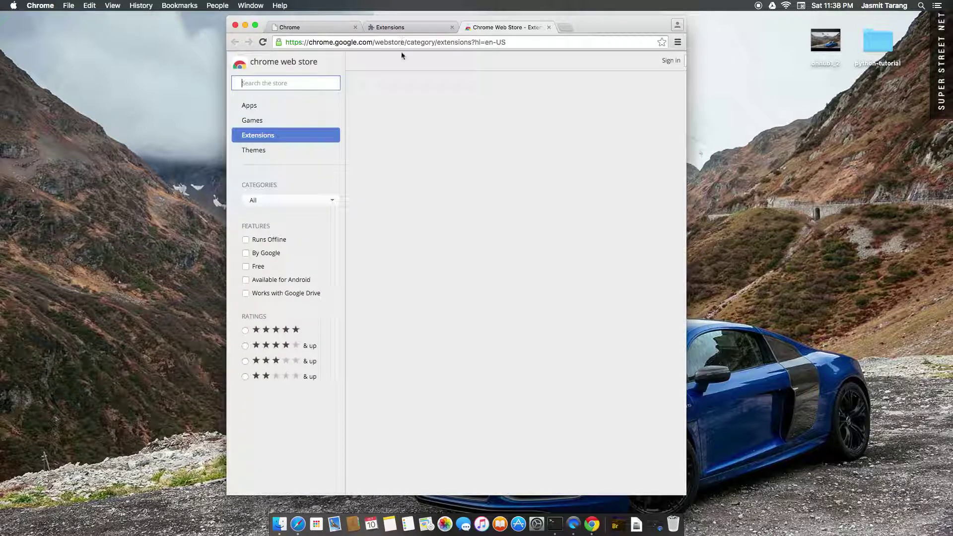
# Search the store for 'onhub recovery', add OnHub Recovery Utility, and launch it
pyautogui.write('o')
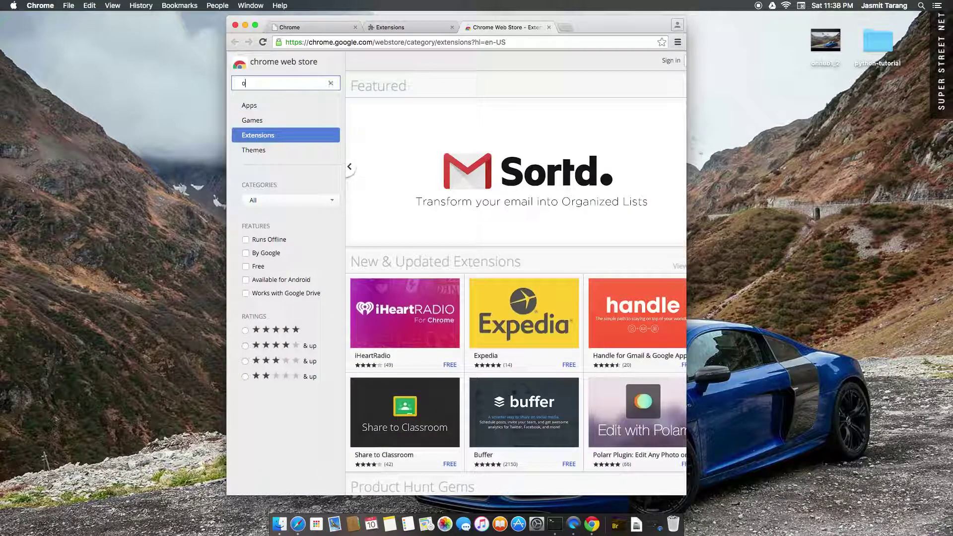
pyautogui.write('nhub recovery')
pyautogui.press('Return')
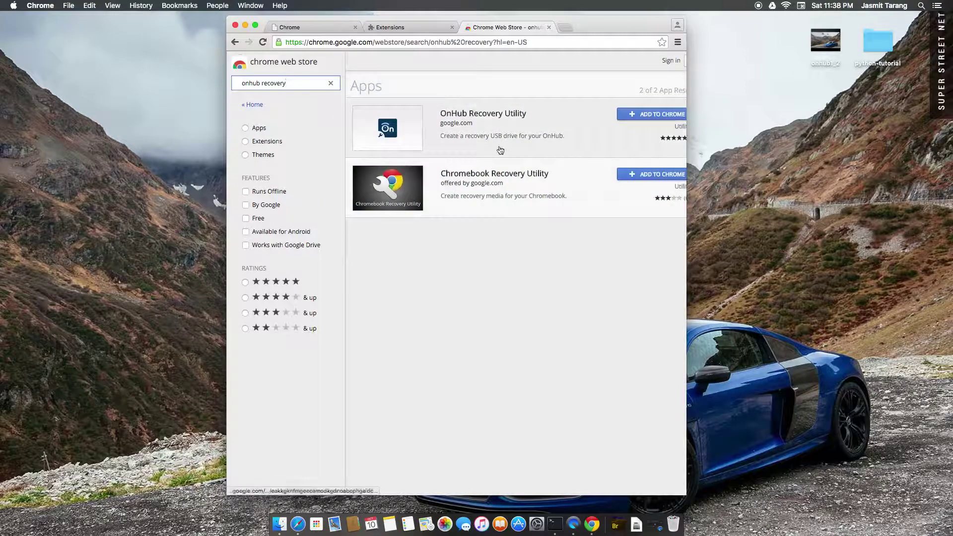
pyautogui.click(653, 116)
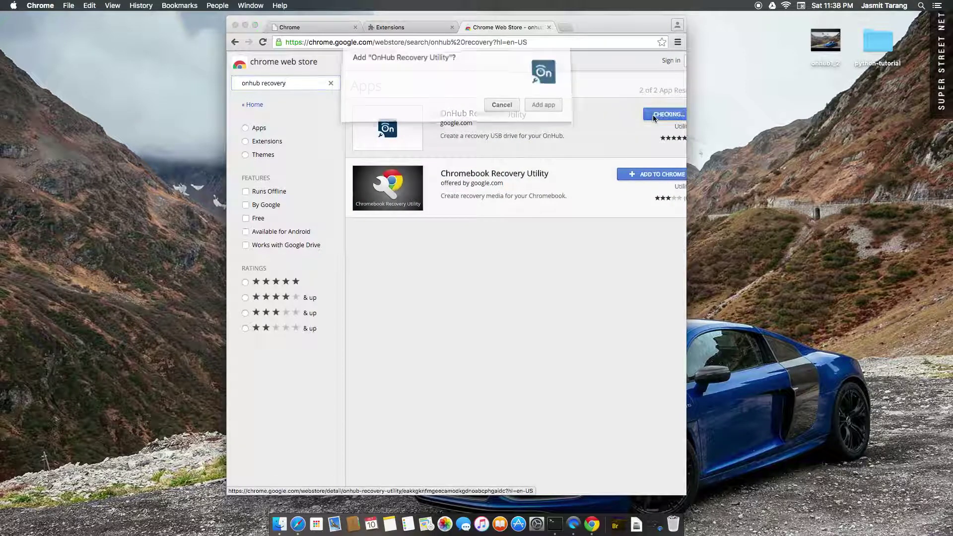
pyautogui.click(546, 107)
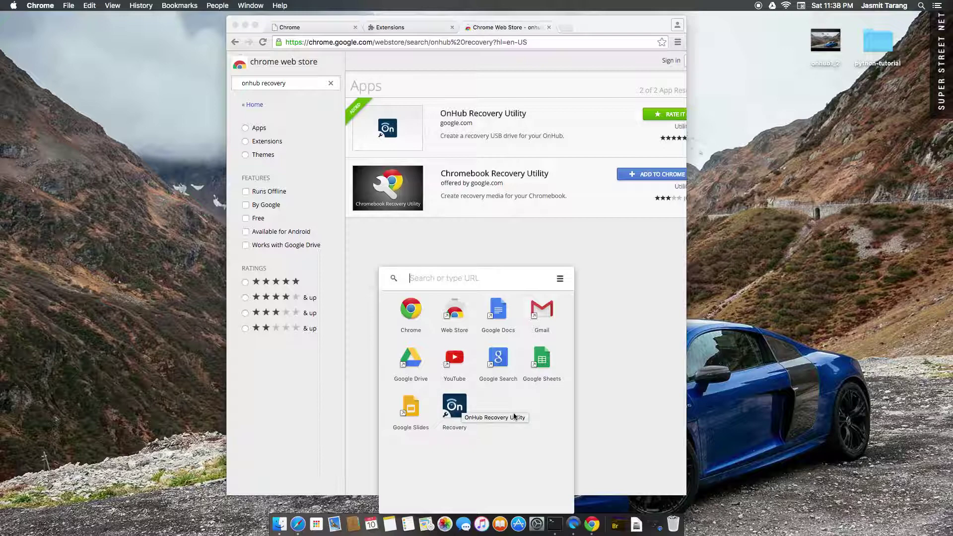
pyautogui.click(455, 410)
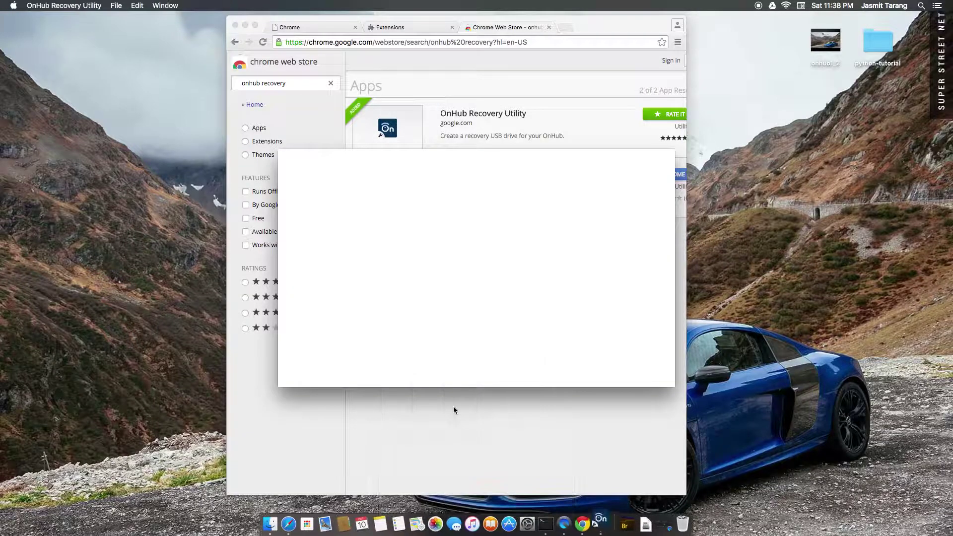
# Close the Web Store window, start setup, and select TP-LINK OnHub TGR 1900 as the router
pyautogui.click(236, 24)
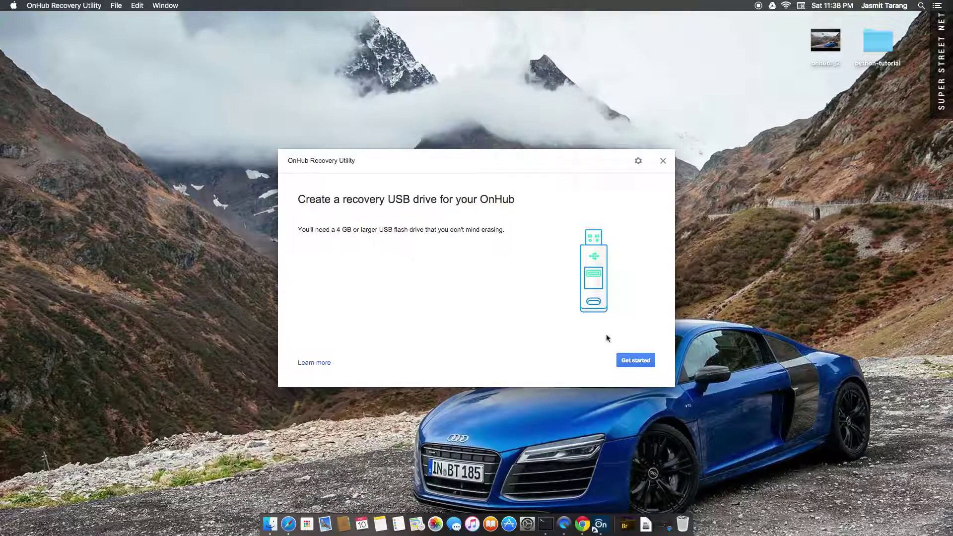
pyautogui.click(633, 359)
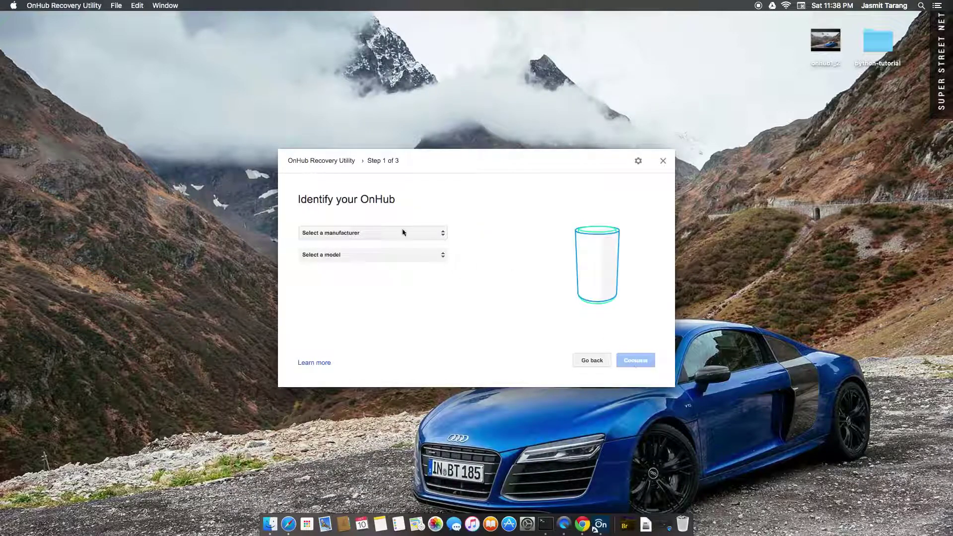
pyautogui.click(373, 231)
pyautogui.click(375, 244)
pyautogui.click(381, 254)
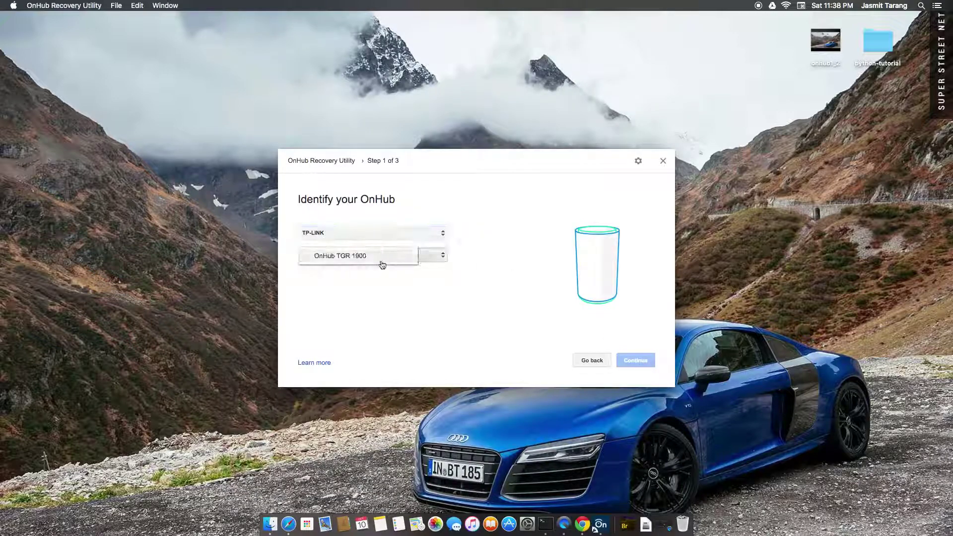
pyautogui.click(382, 263)
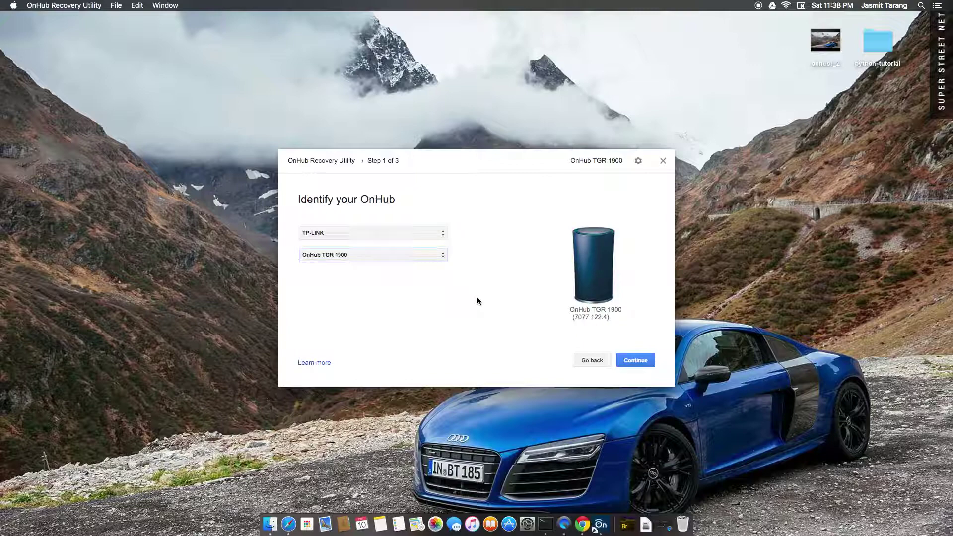
pyautogui.click(636, 360)
# Choose the JetFlash Transcend 8GB USB drive and continue to the recovery image step
pyautogui.click(423, 252)
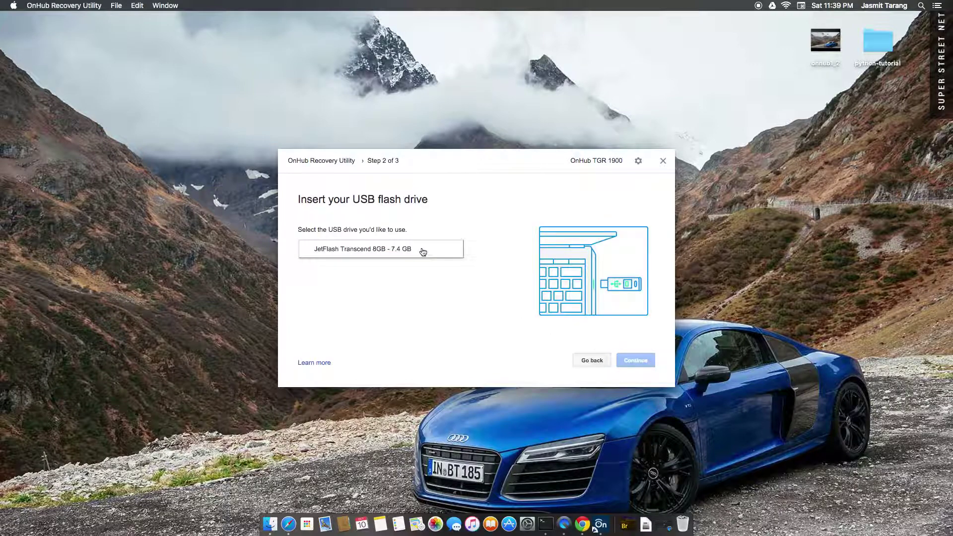
pyautogui.click(395, 248)
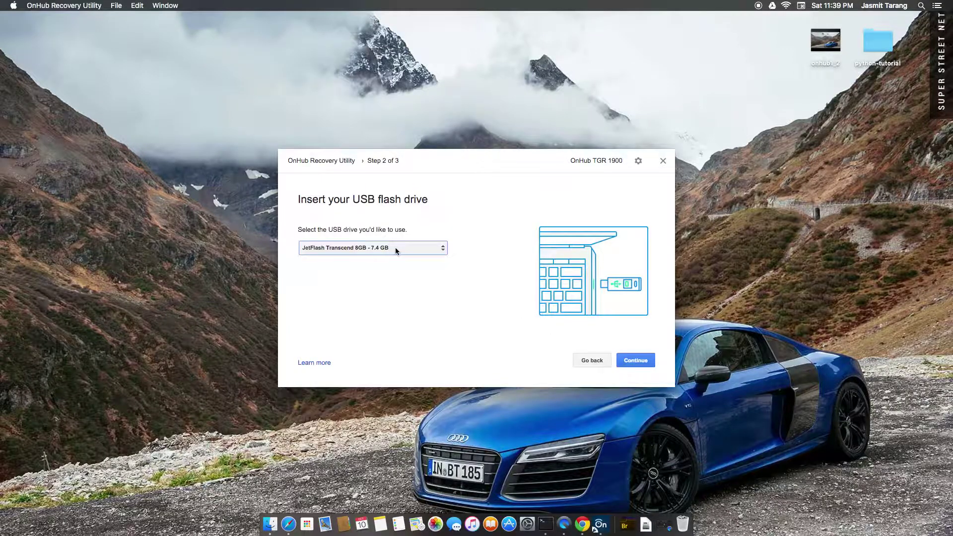
pyautogui.click(632, 361)
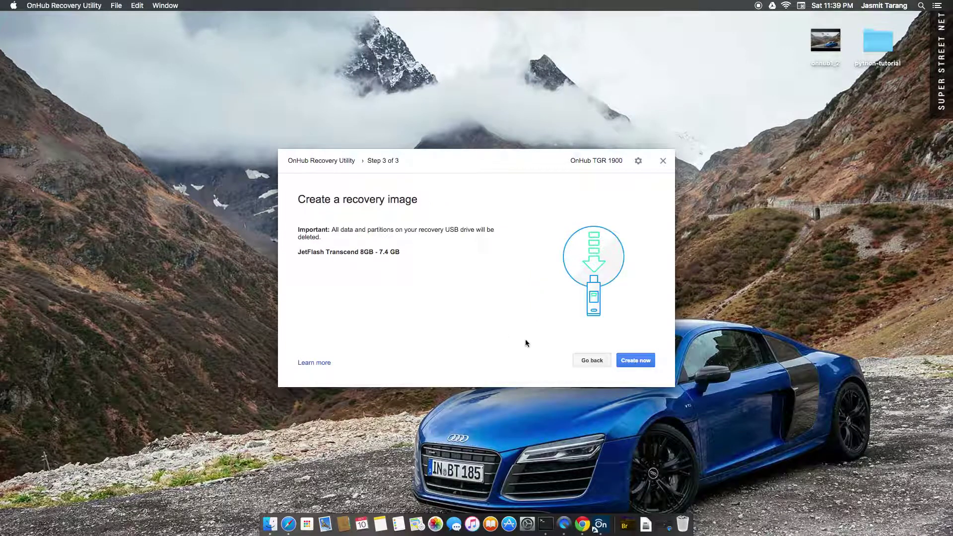
# Create the recovery image now, authorising the write with the macOS account password
pyautogui.click(635, 361)
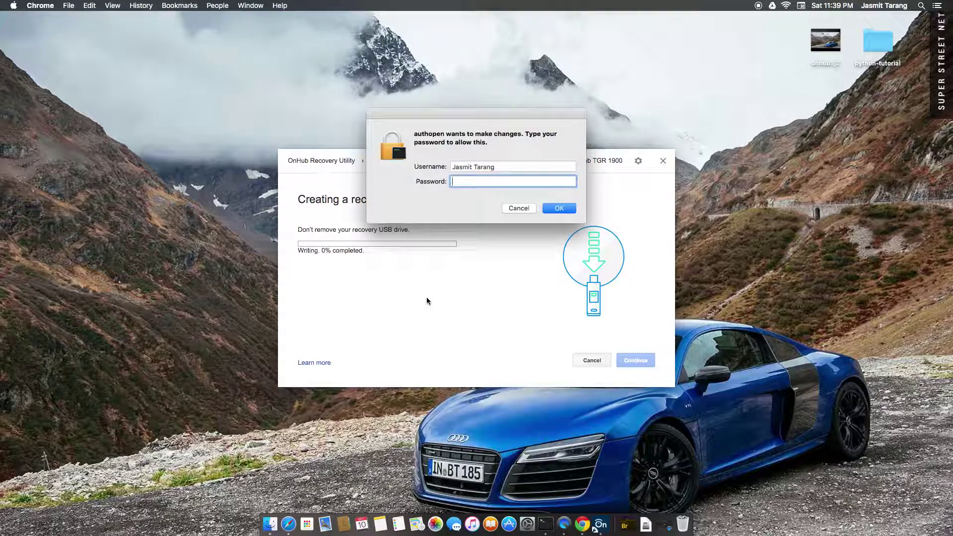
pyautogui.write('••••••••')
pyautogui.press('Return')
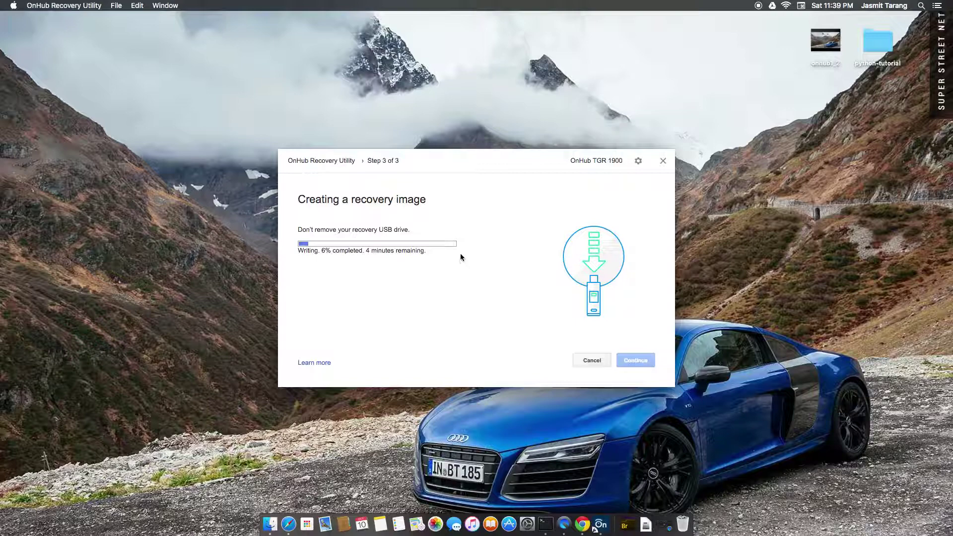
# Open the OnHub Recovery Mode help article in Safari and read its recovery heading
pyautogui.click(313, 362)
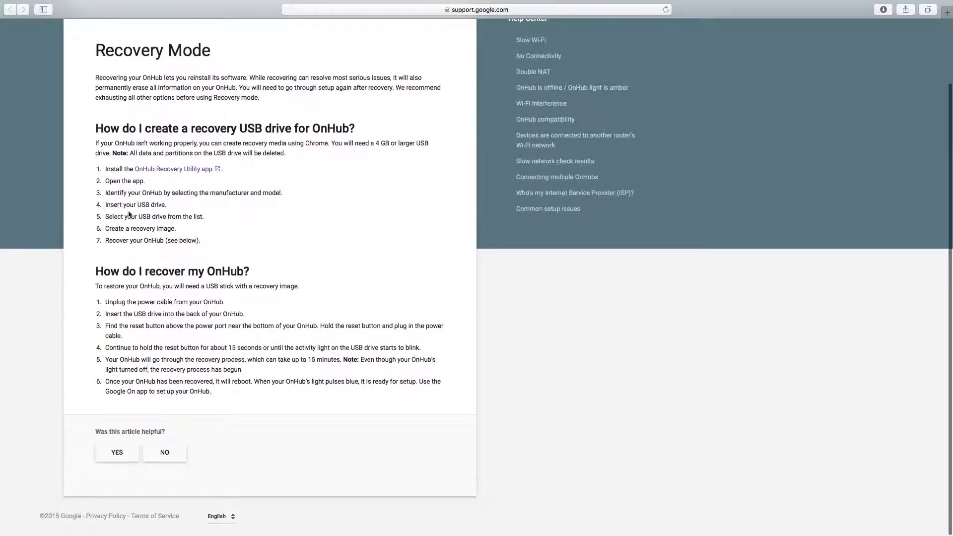
pyautogui.moveTo(138, 271); pyautogui.dragTo(305, 280)
pyautogui.click(306, 280)
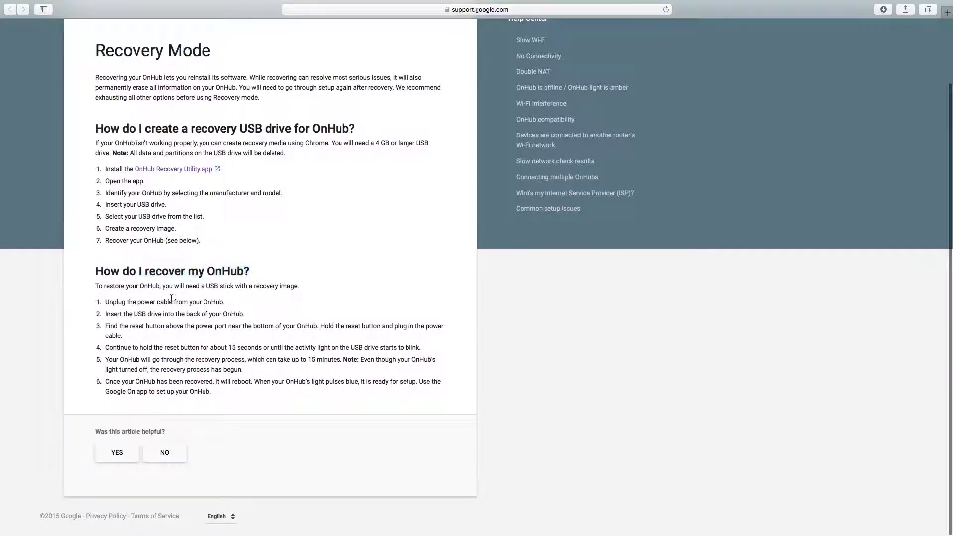
# Read through the recovery steps, including holding the reset button and step 5's timing note
pyautogui.moveTo(162, 314); pyautogui.dragTo(231, 322)
pyautogui.click(184, 328)
pyautogui.moveTo(166, 347); pyautogui.dragTo(422, 347)
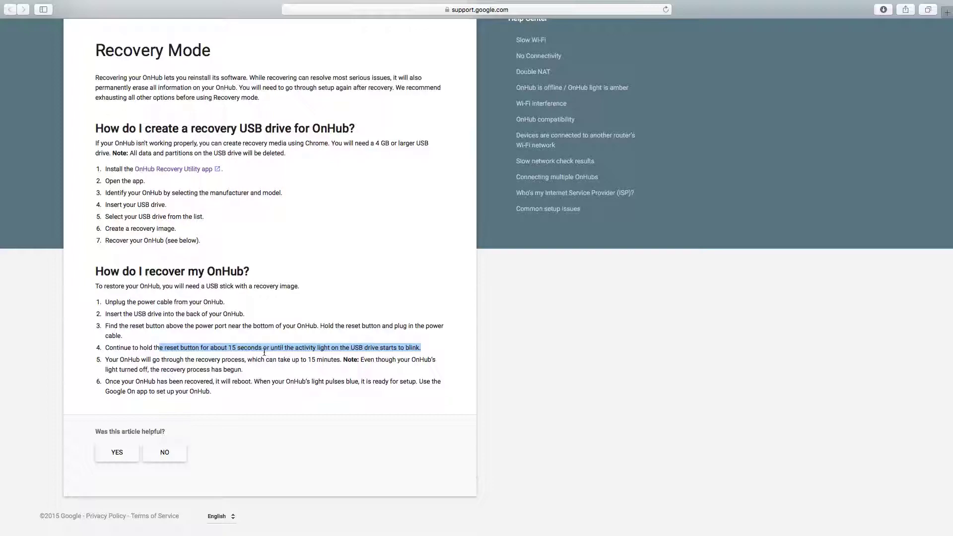
pyautogui.moveTo(316, 360); pyautogui.dragTo(354, 361)
pyautogui.click(323, 358)
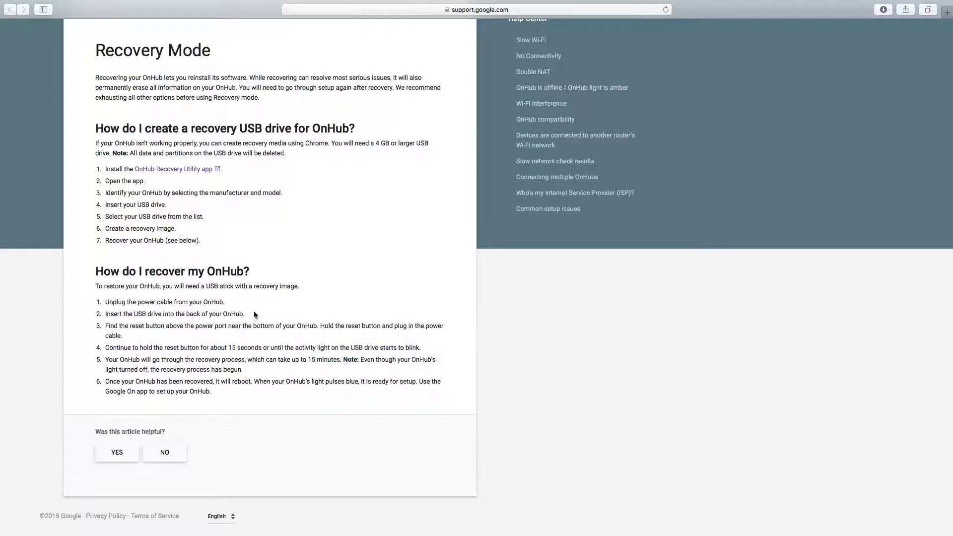
pyautogui.moveTo(121, 369); pyautogui.dragTo(243, 370)
pyautogui.click(357, 361)
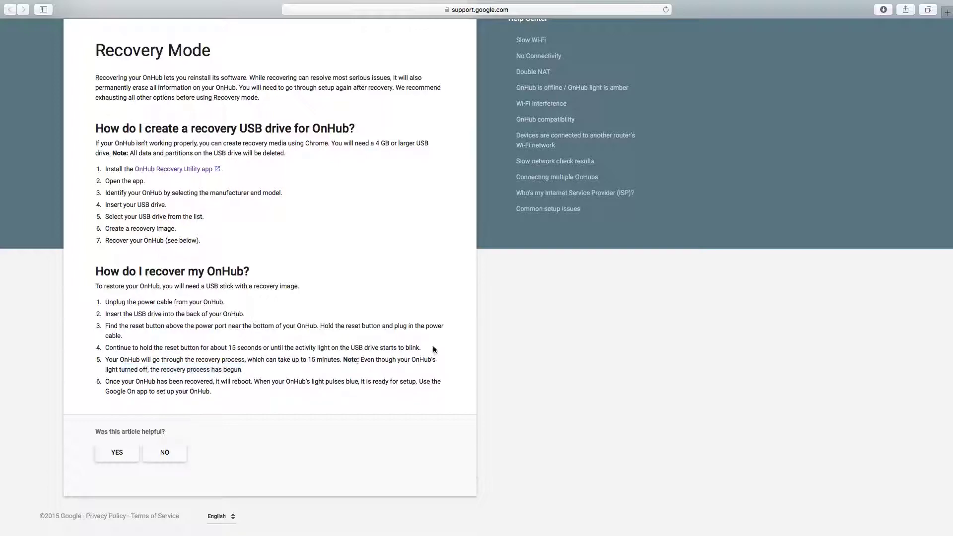